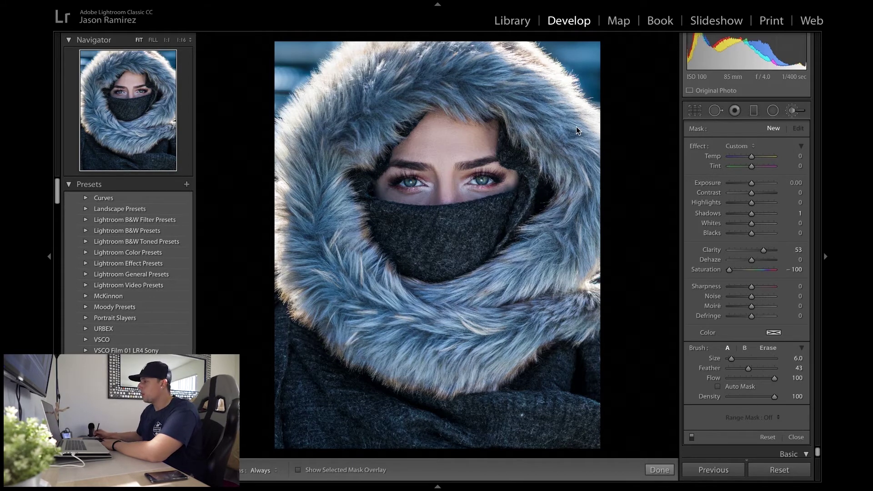
# Step: Start a new Adjustment Brush mask using the Iris Enhance effect
pyautogui.click(793, 112)
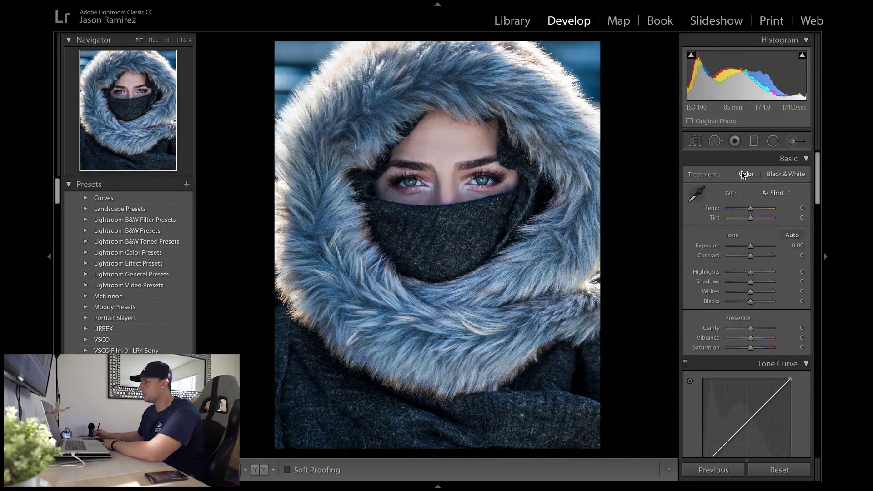
pyautogui.click(793, 141)
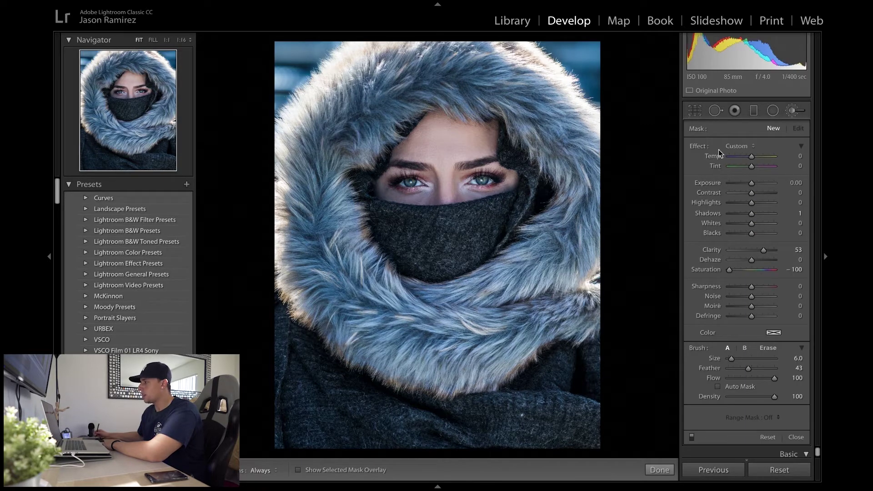
pyautogui.click(741, 148)
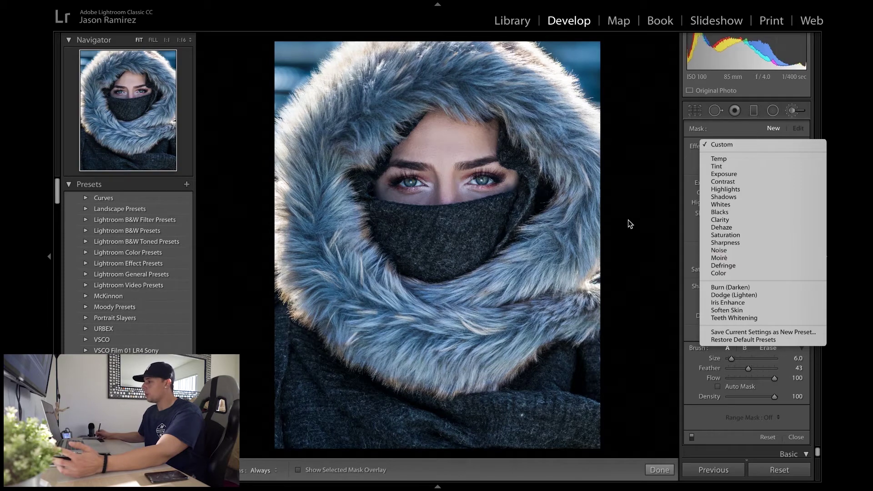
pyautogui.click(727, 303)
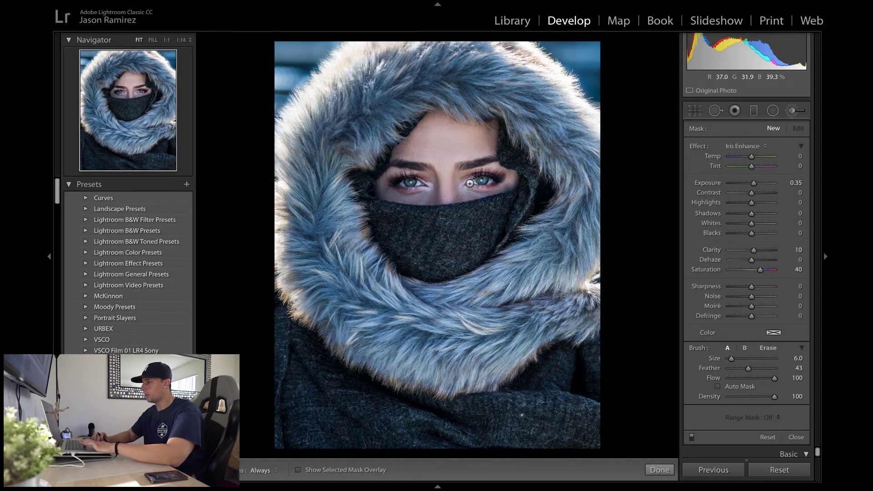
# Step: Paint the Iris Enhance adjustment over both irises with a brush size of 3.0
pyautogui.press('z')
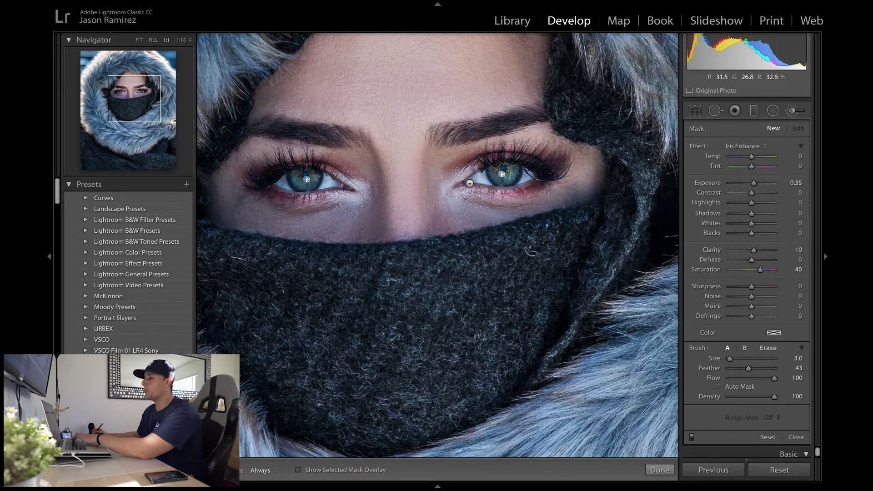
pyautogui.press('[')
pyautogui.press('[')
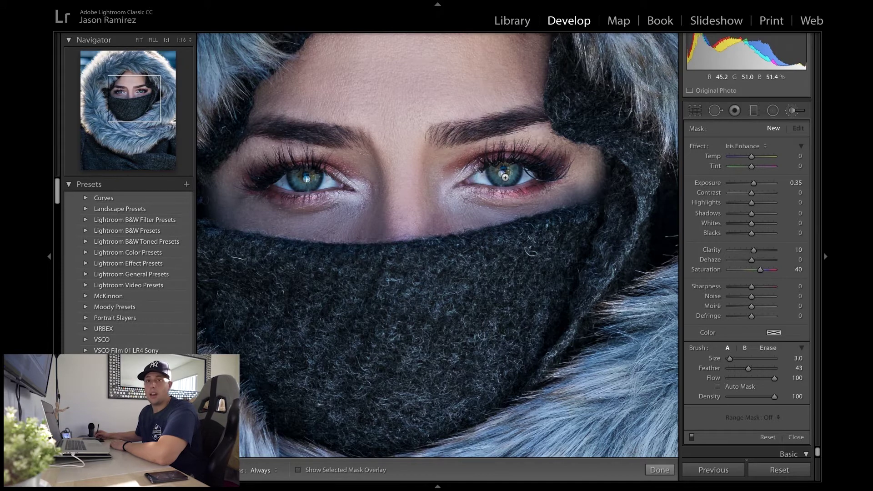
pyautogui.press('h')
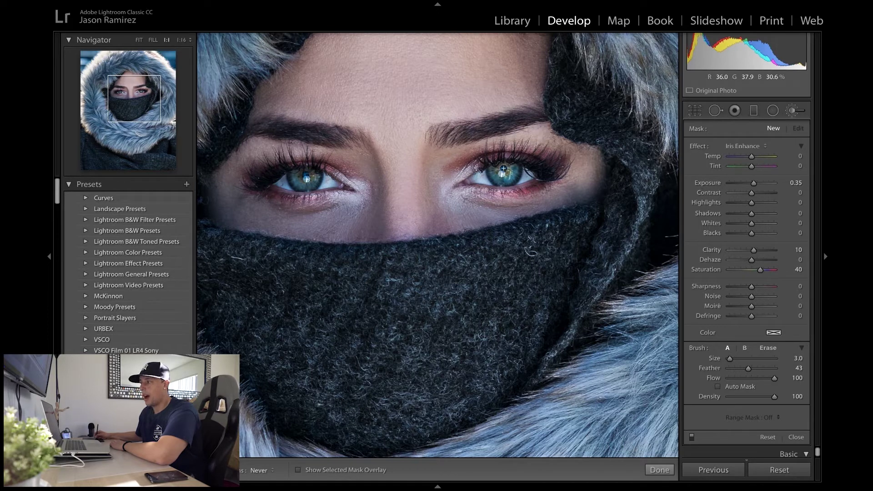
pyautogui.press('h')
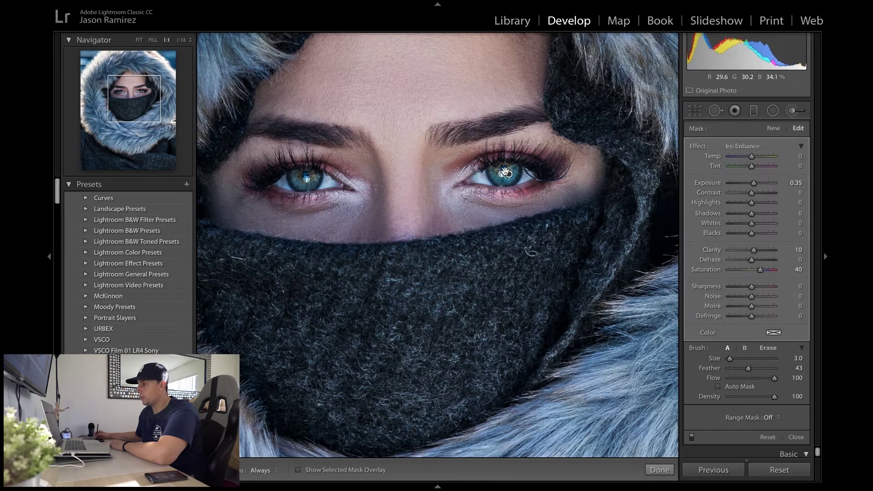
pyautogui.press('h')
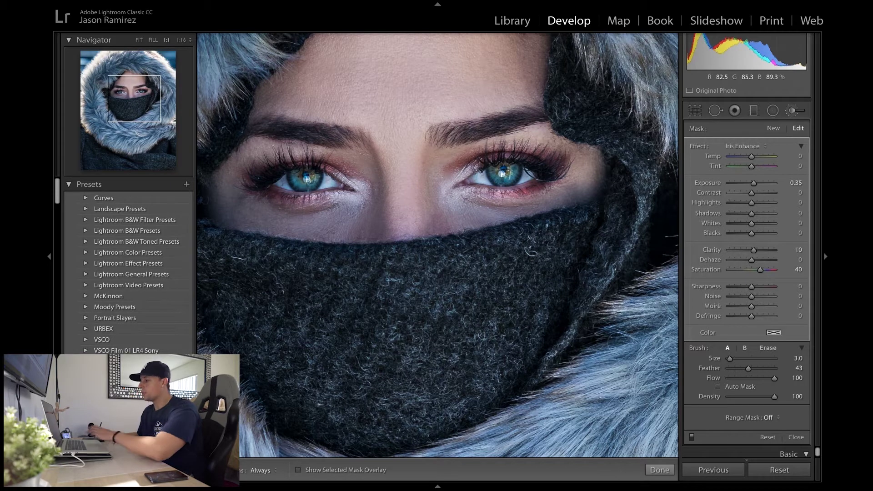
pyautogui.press('h')
# Step: Check the brush coverage on both irises with the mask overlay and with the edit pin shown and hidden
pyautogui.press('o')
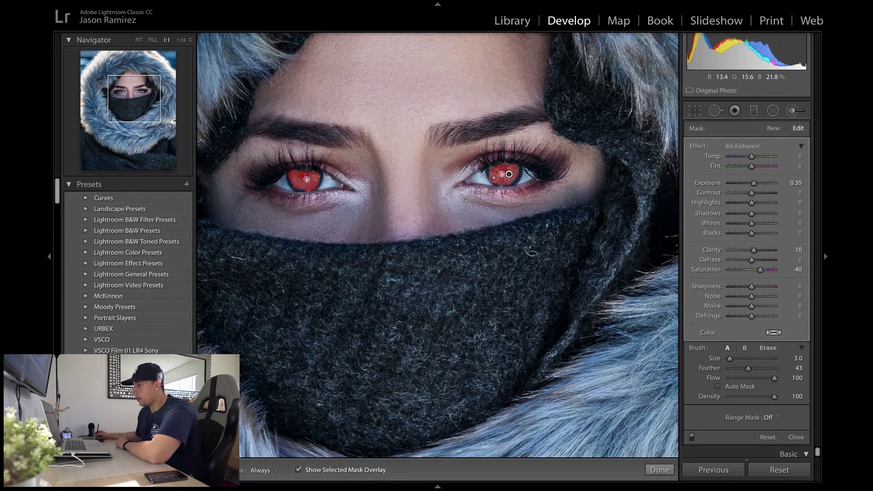
pyautogui.press('h')
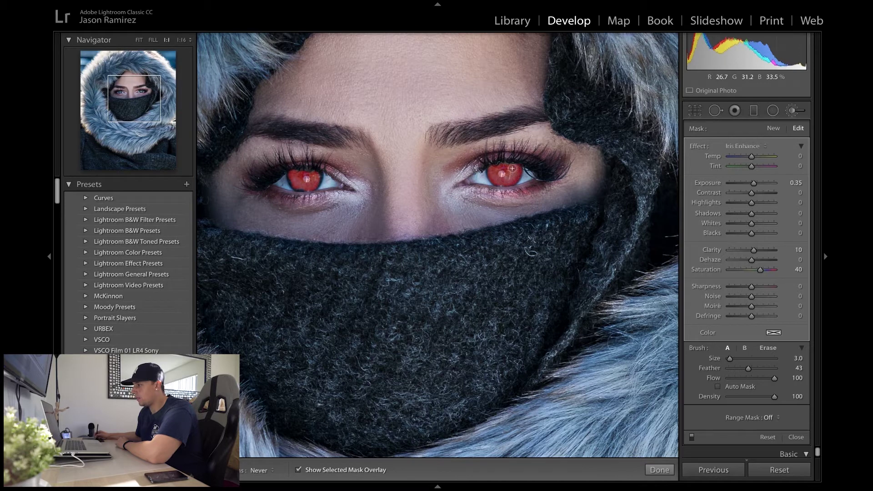
pyautogui.press('h')
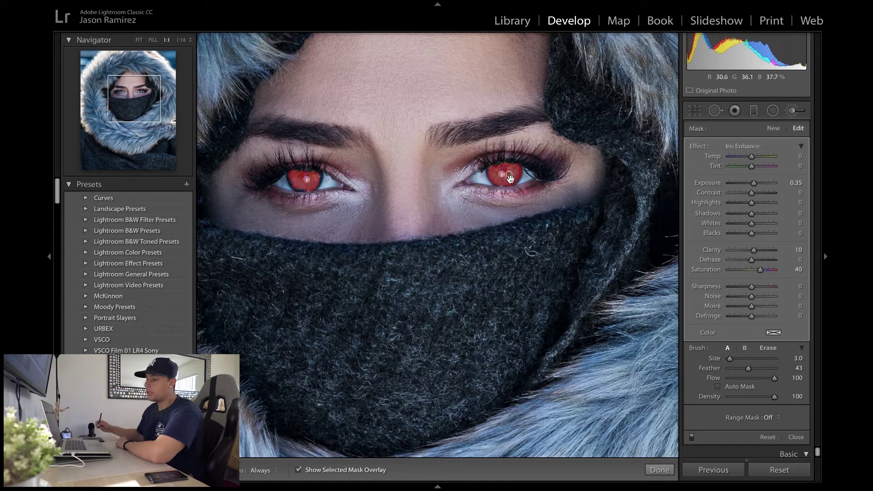
pyautogui.press('alt')
pyautogui.press('h')
pyautogui.press('h')
pyautogui.press('h')
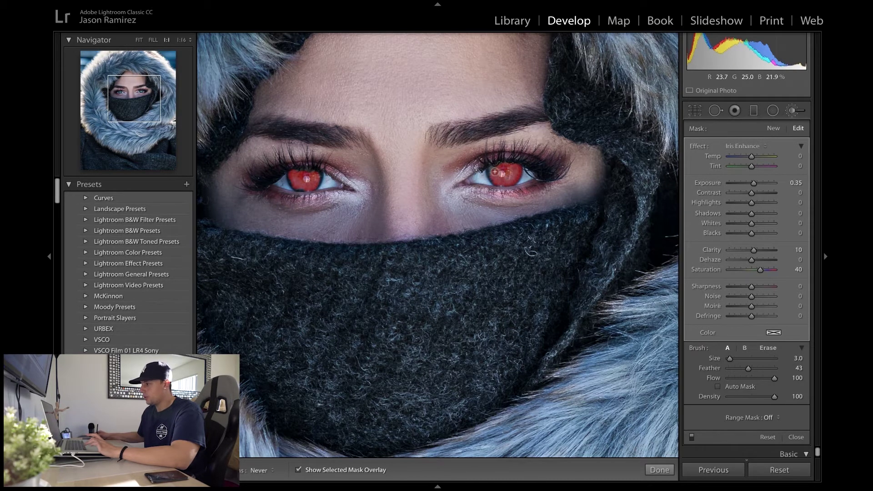
pyautogui.press('h')
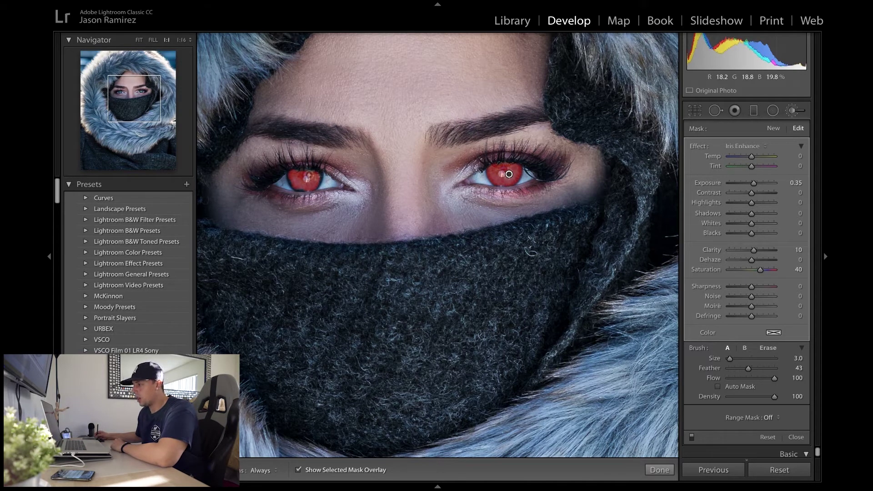
pyautogui.press('h')
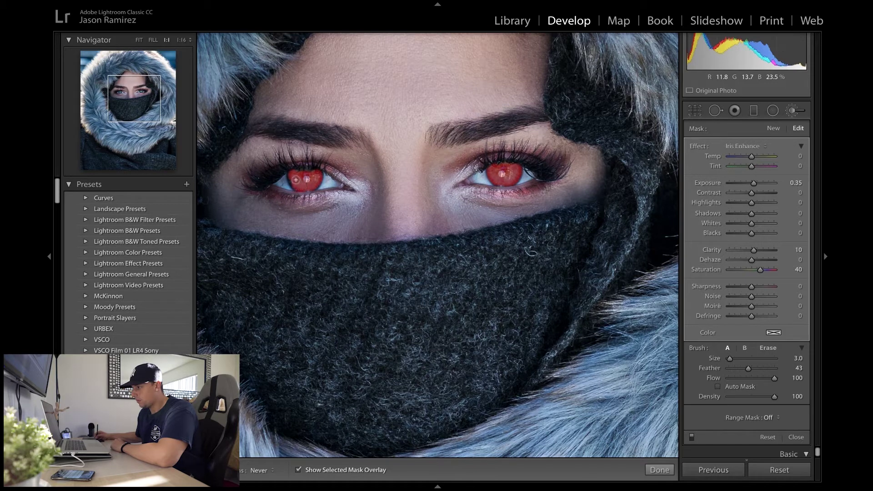
pyautogui.press('h')
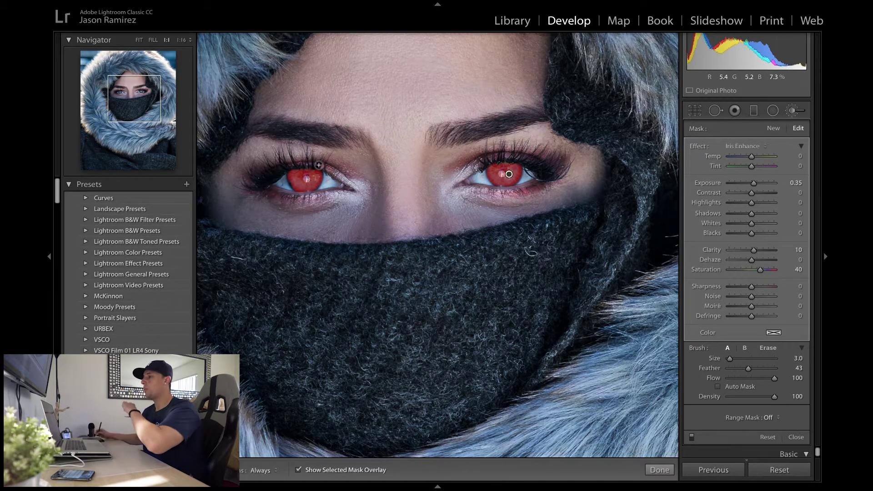
pyautogui.press('o')
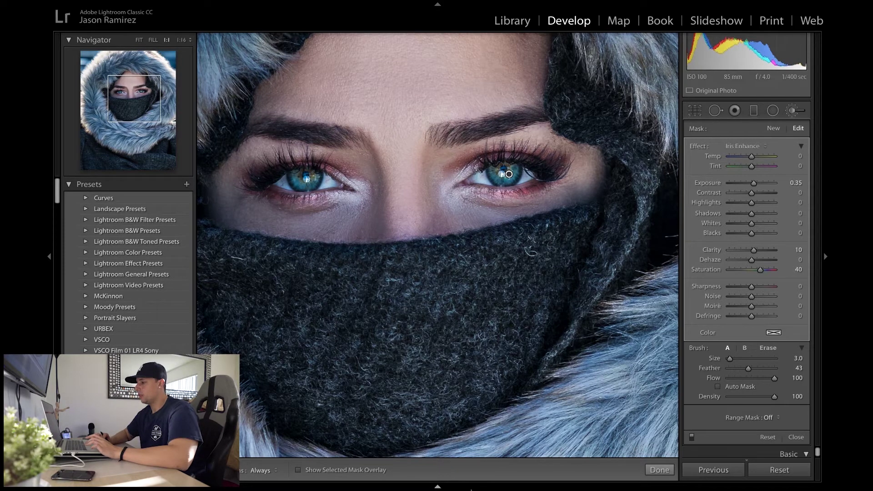
# Step: Open the selected eyes.tif virtual copy in Adobe Photoshop CC 2018 as a copy with Lightroom adjustments
pyautogui.moveTo(460, 488)
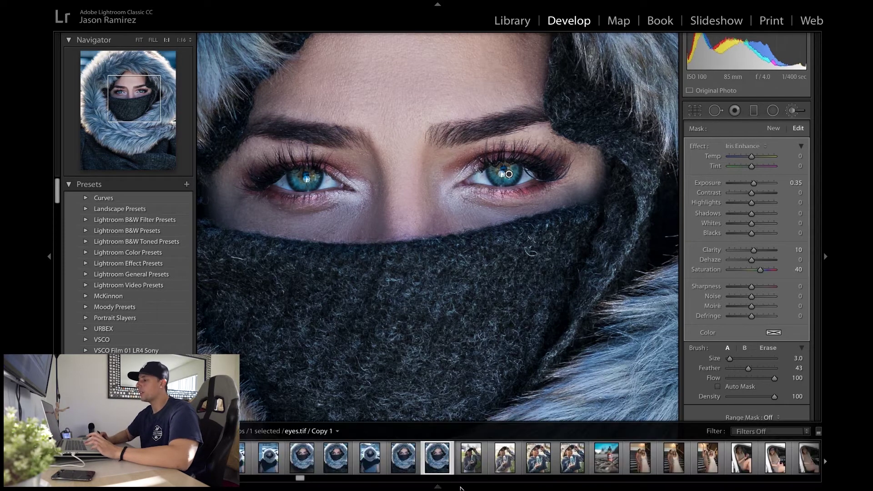
pyautogui.rightClick(440, 461)
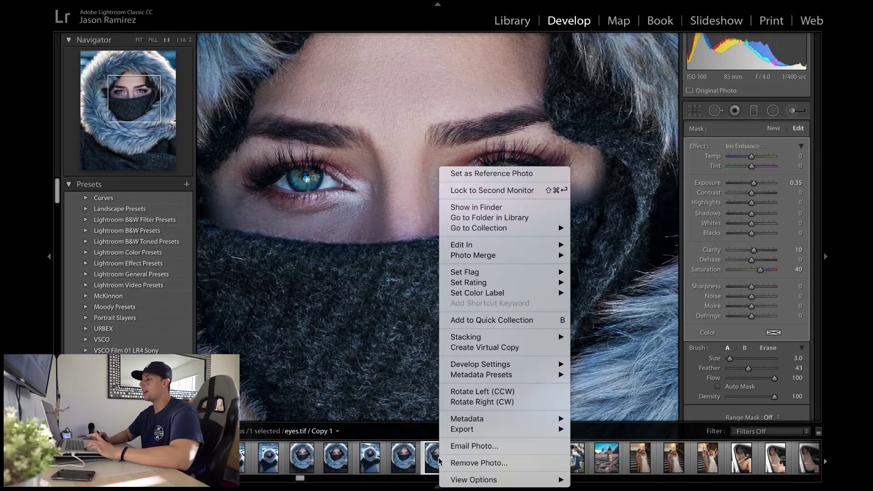
pyautogui.moveTo(488, 429)
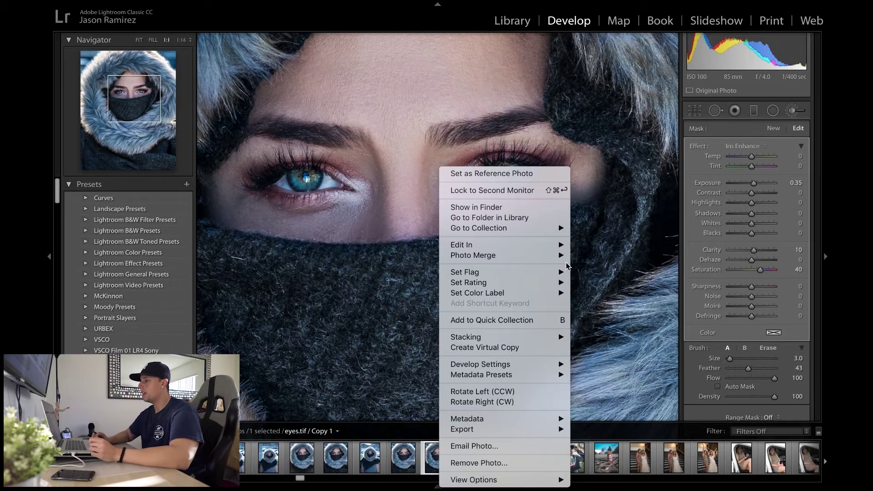
pyautogui.moveTo(562, 247)
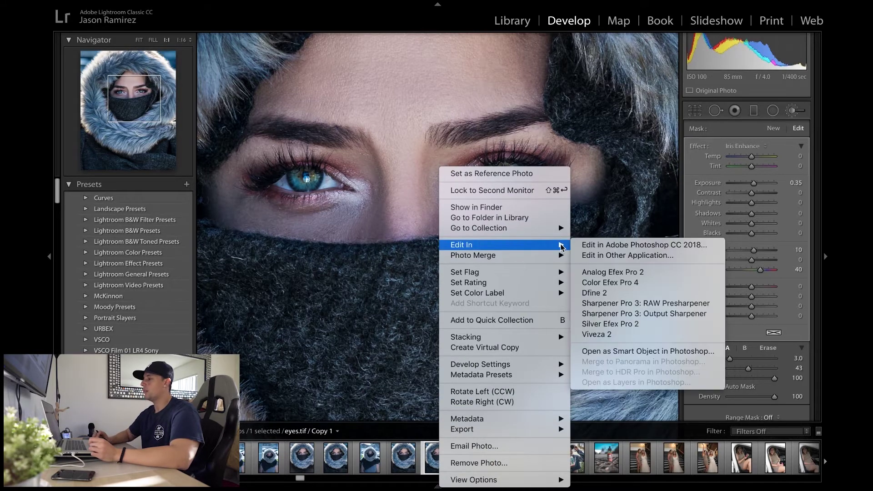
pyautogui.click(594, 246)
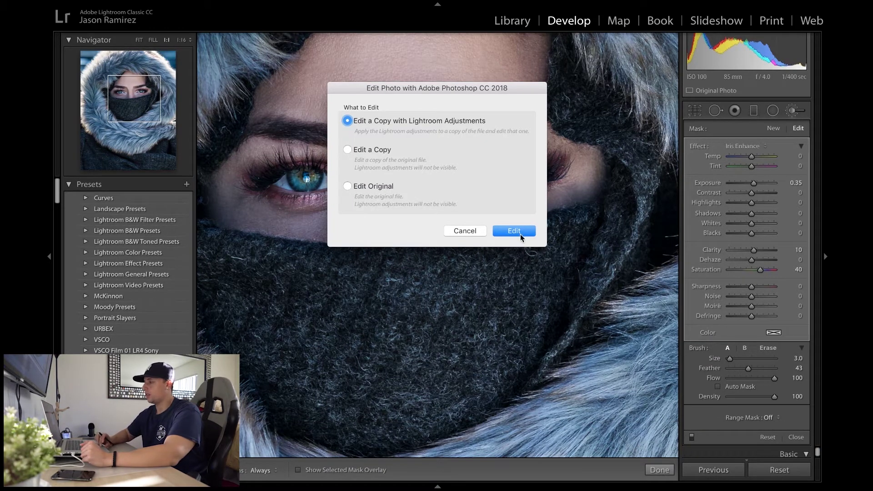
pyautogui.click(522, 233)
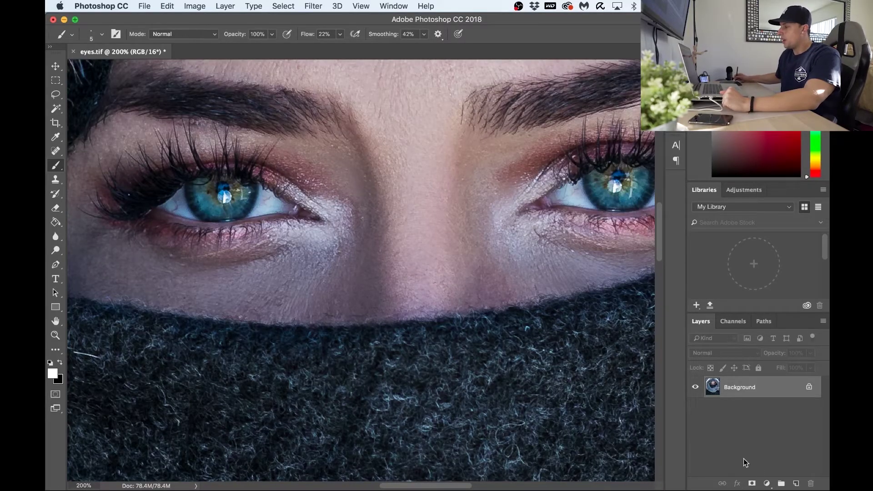
# Step: Add a Curves adjustment layer with the RGB midtones raised strongly, and invert its mask to black
pyautogui.click(766, 484)
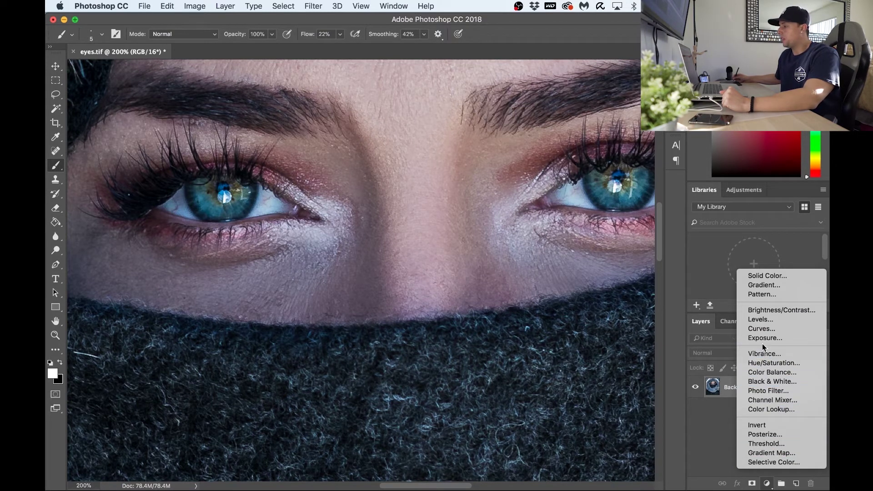
pyautogui.click(760, 329)
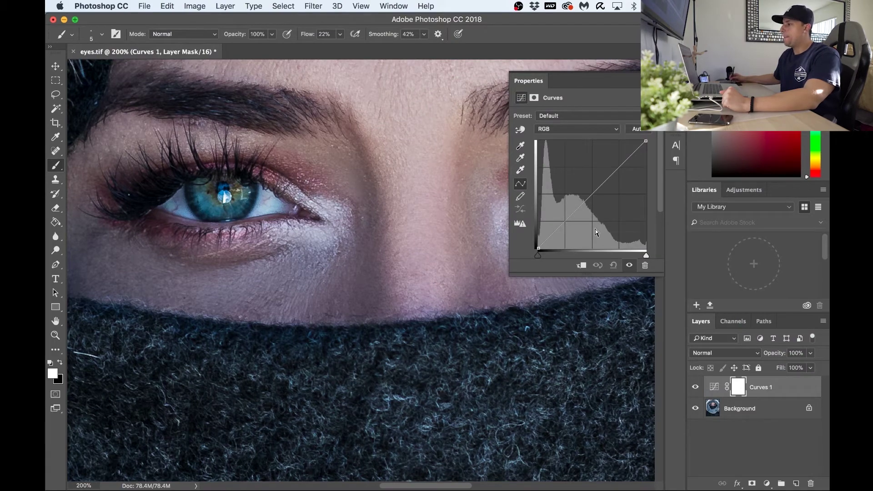
pyautogui.moveTo(592, 195); pyautogui.dragTo(570, 175)
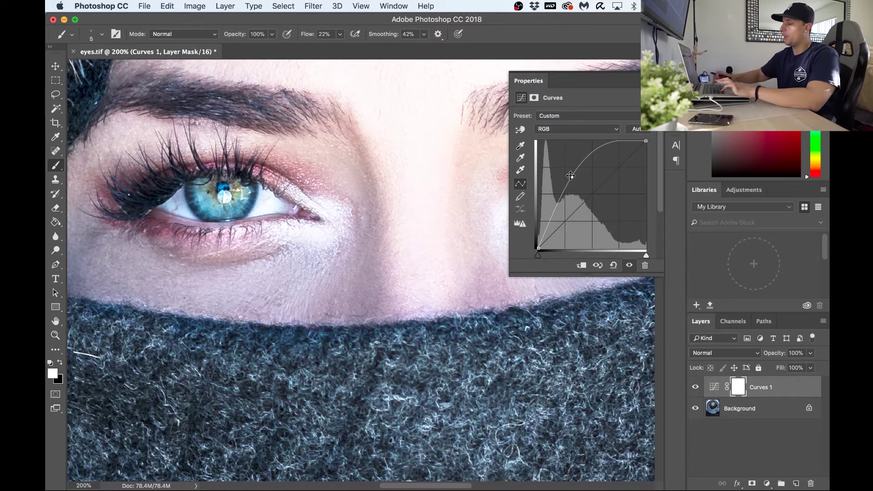
pyautogui.press('super+i')
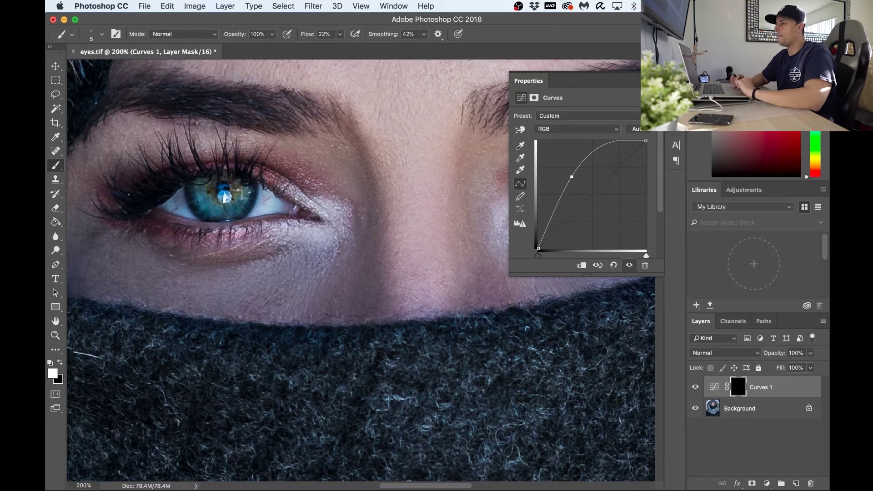
# Step: Paint white on the Curves mask over the iris of the eye on the image's left with 10% brush flow
pyautogui.click(341, 35)
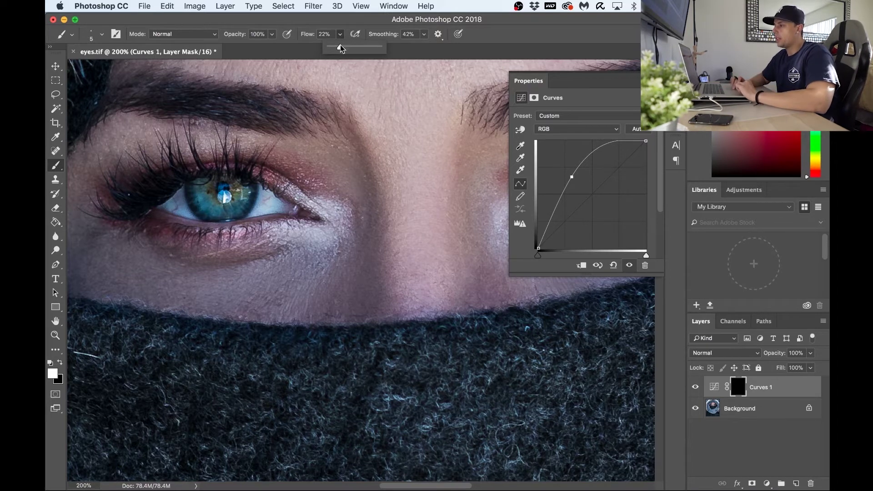
pyautogui.moveTo(337, 48); pyautogui.dragTo(336, 48)
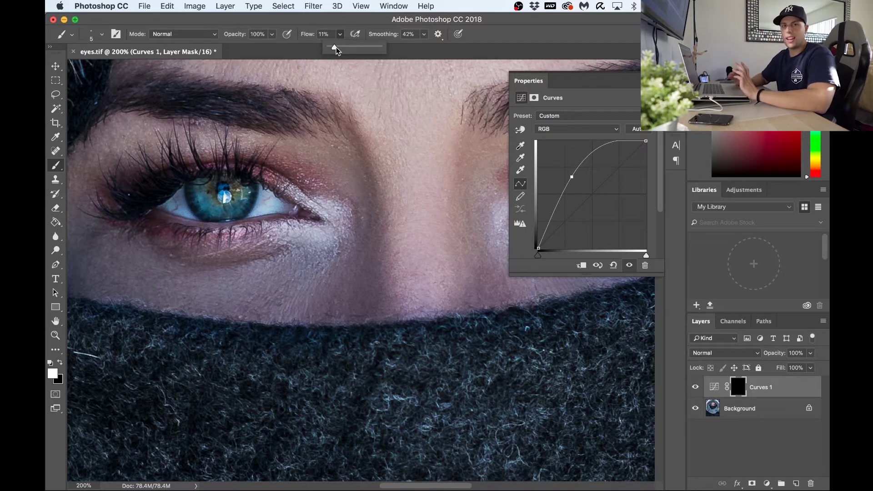
pyautogui.moveTo(336, 48); pyautogui.dragTo(338, 49)
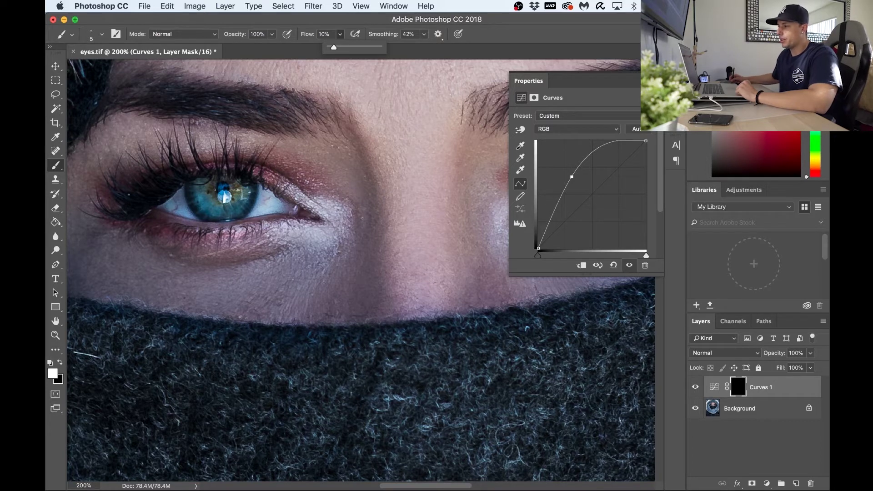
pyautogui.click(214, 191)
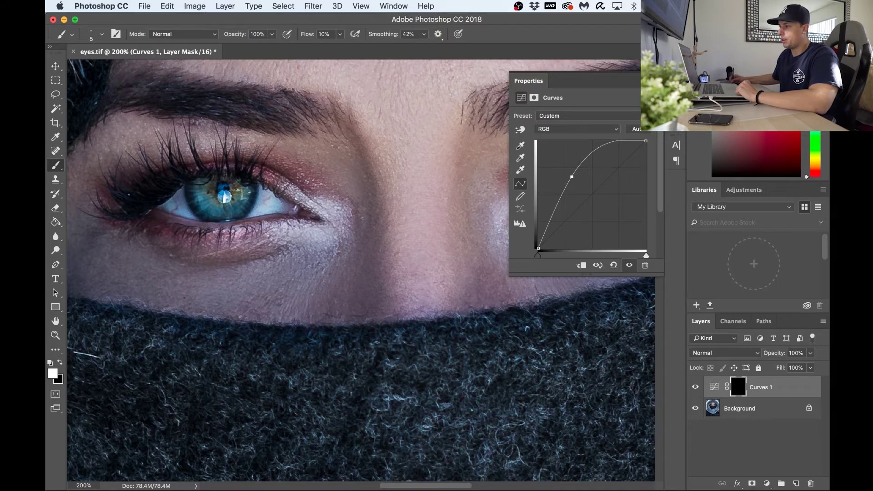
pyautogui.click(245, 210)
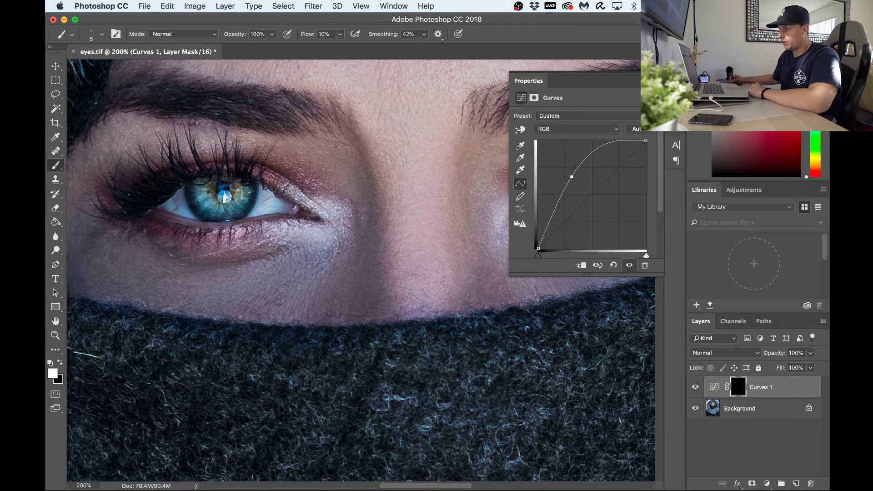
# Step: Close the Curves properties and paint white on the Curves 1 mask along the outer edge of the iris on the image's left
pyautogui.hscroll(5, 211, 215)
pyautogui.hscroll(4, 242, 197)
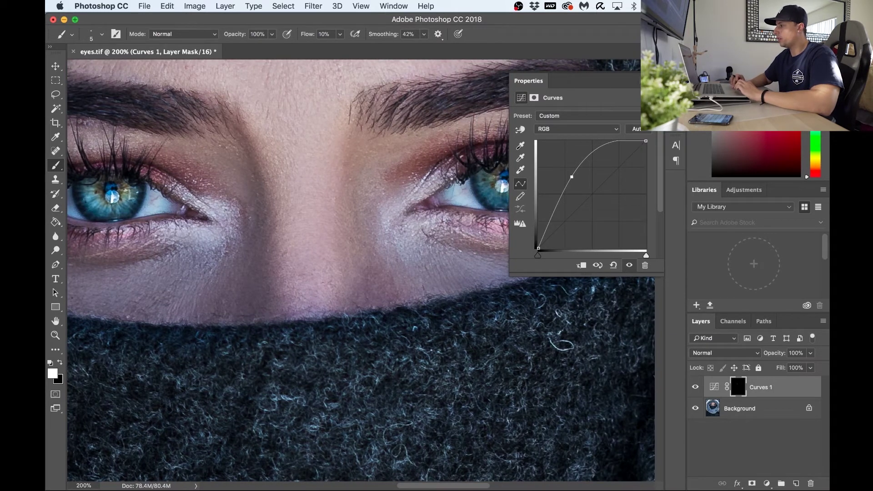
pyautogui.click(636, 81)
pyautogui.hscroll(-4, 379, 218)
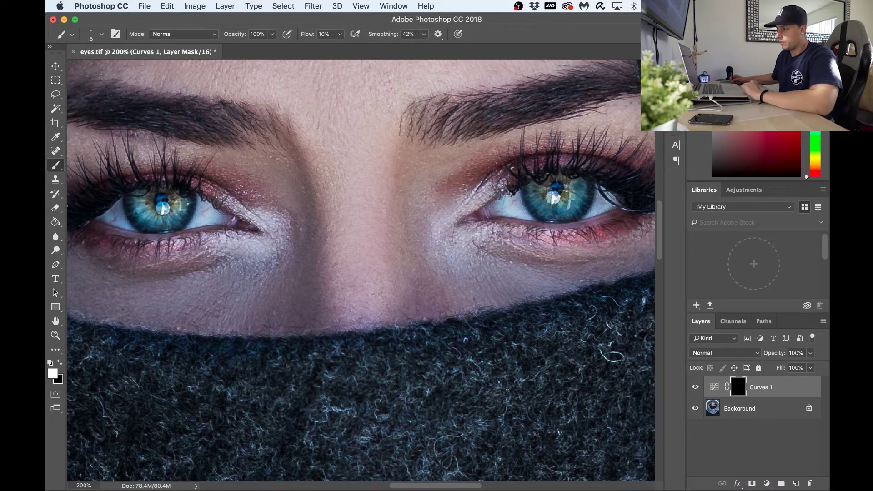
pyautogui.click(60, 362)
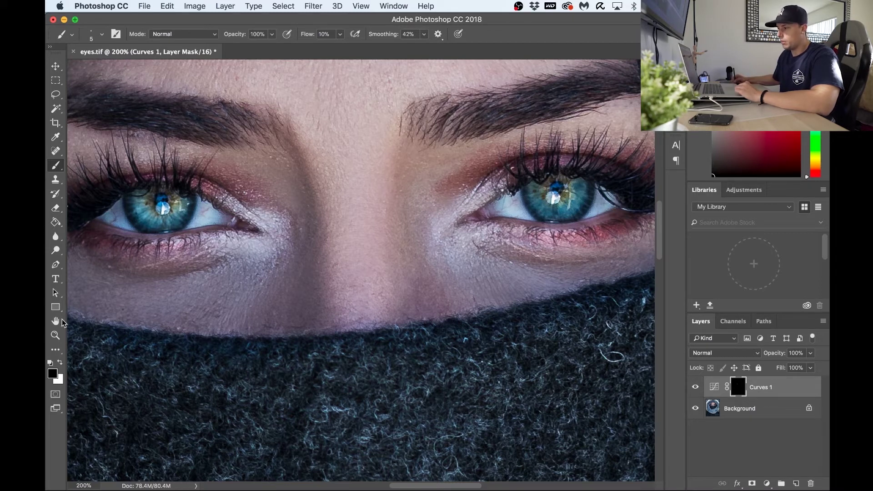
pyautogui.click(59, 362)
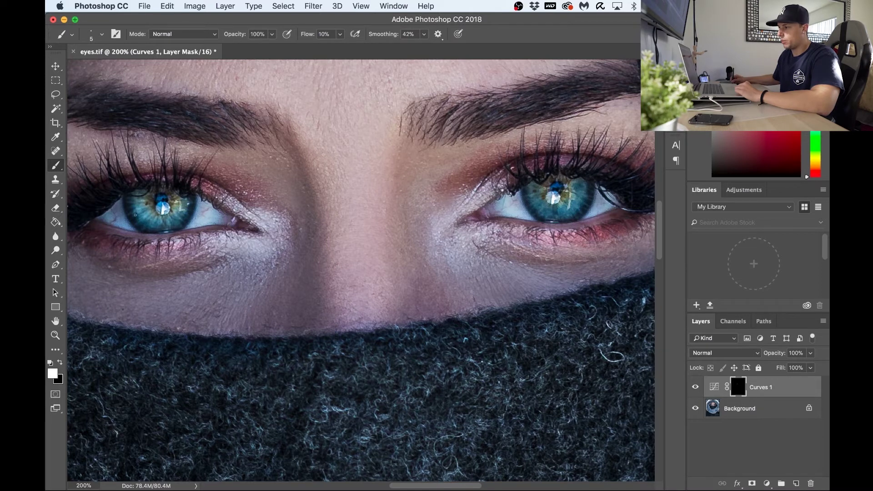
pyautogui.moveTo(132, 217); pyautogui.dragTo(146, 211)
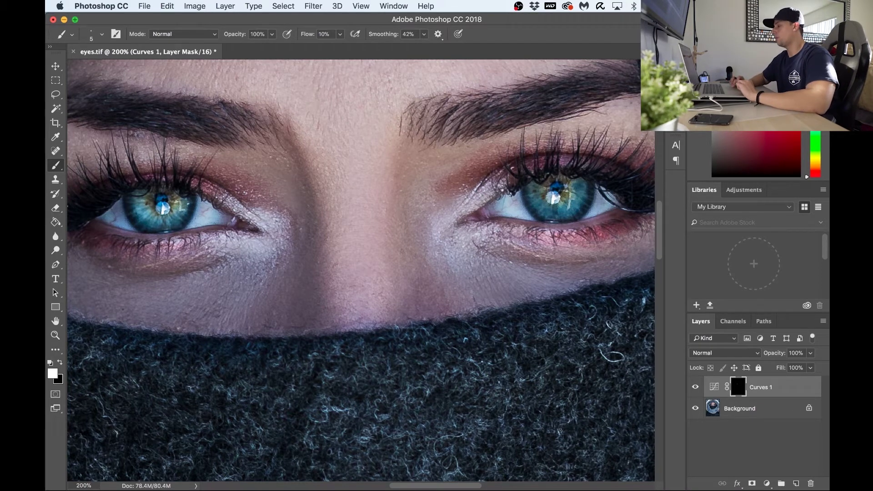
# Step: Add a second Curves adjustment layer with slightly lowered RGB midtones, and invert its mask to black
pyautogui.click(783, 473)
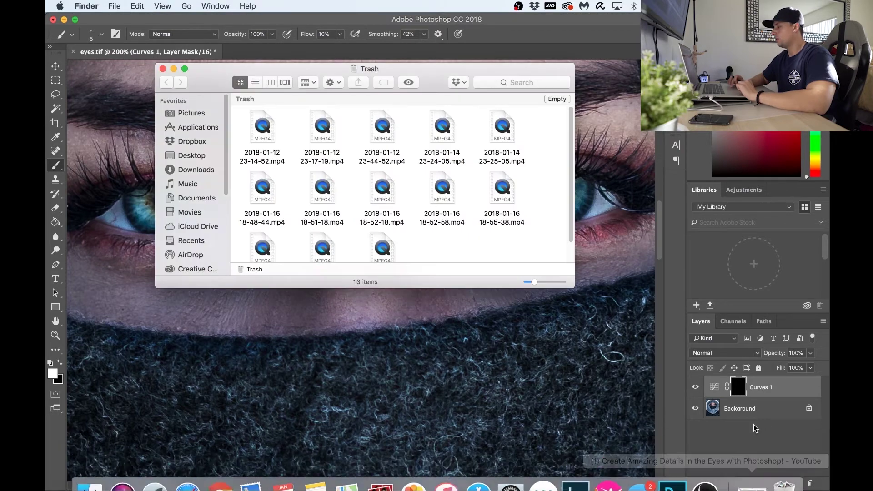
pyautogui.click(162, 69)
pyautogui.click(767, 483)
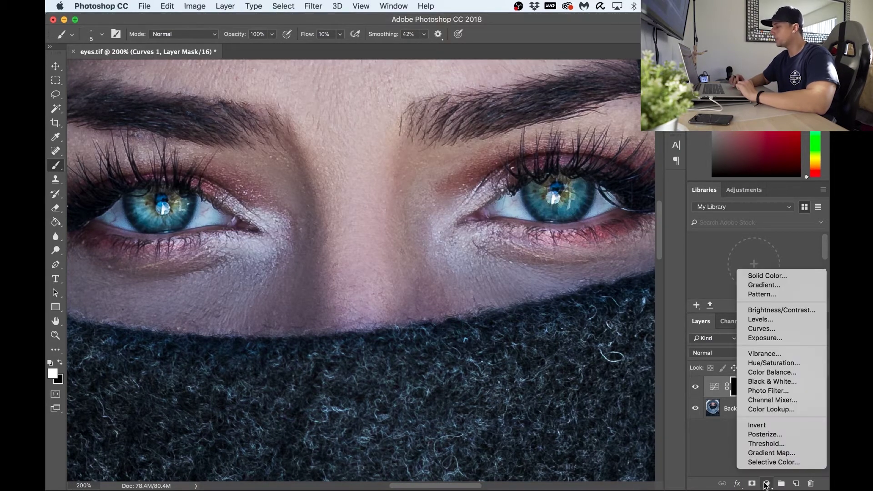
pyautogui.click(764, 329)
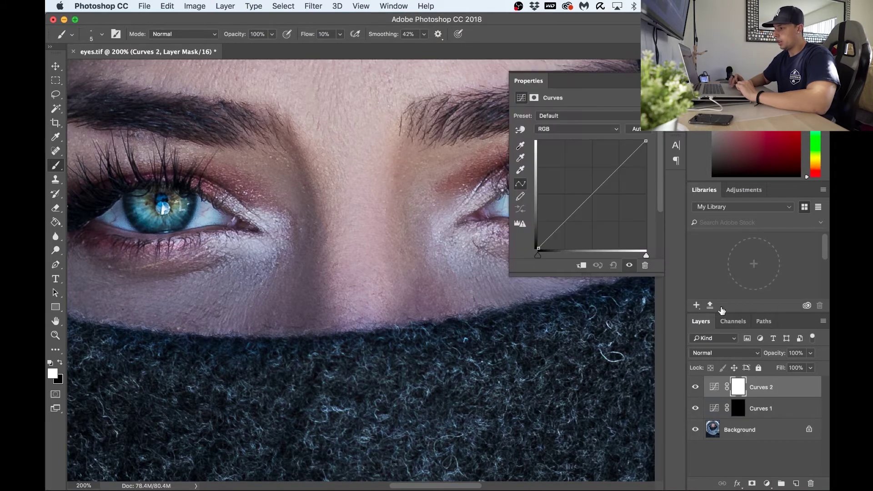
pyautogui.click(592, 195)
pyautogui.moveTo(592, 194); pyautogui.dragTo(597, 203)
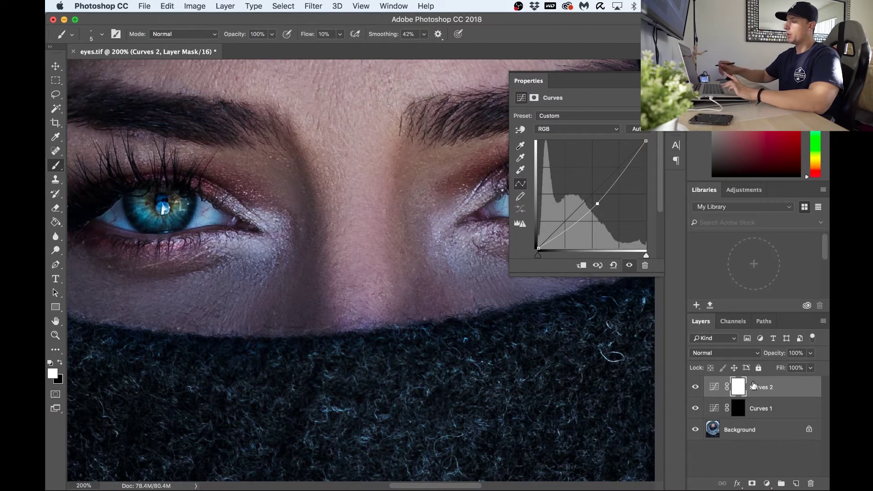
pyautogui.press('super+i')
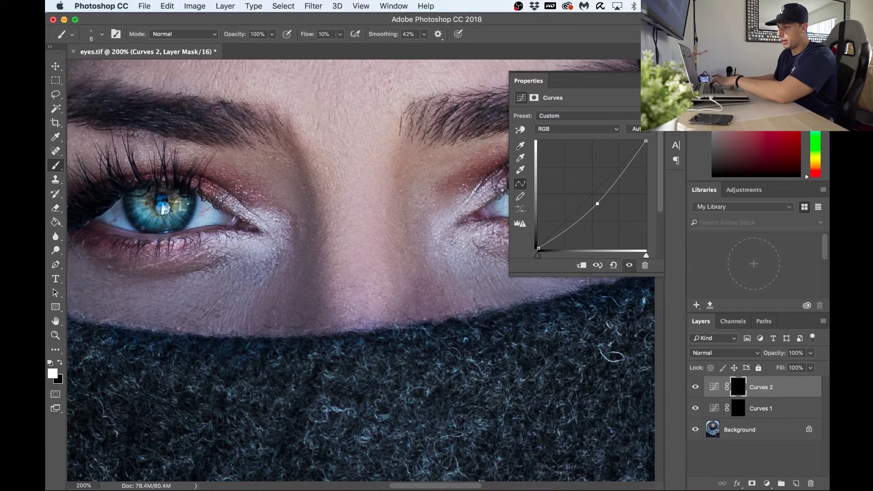
# Step: Enlarge the brush to size 8 and paint white on the Curves 2 mask around the rim of the iris on the image's left
pyautogui.press(']')
pyautogui.press(']')
pyautogui.press(']')
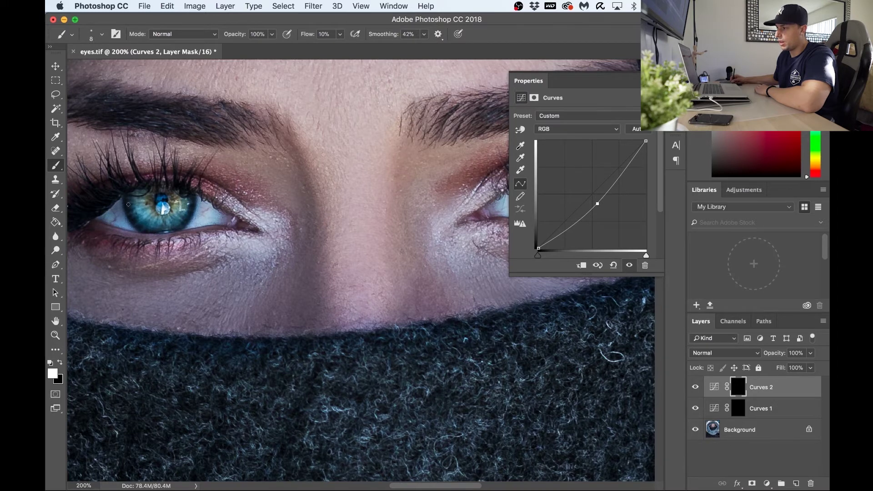
pyautogui.click(155, 231)
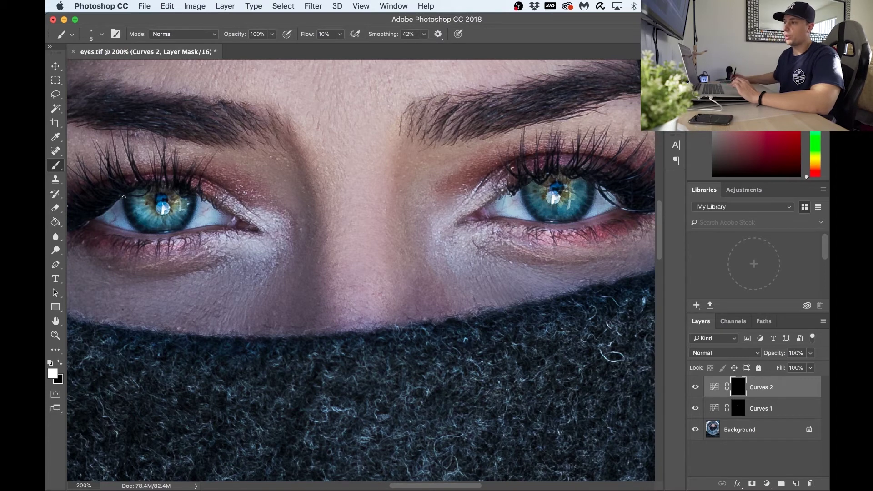
# Step: Sharpen the iris of the eye on the image's left with the Sharpen Tool at 26% strength
pyautogui.moveTo(56, 236); pyautogui.dragTo(96, 246)
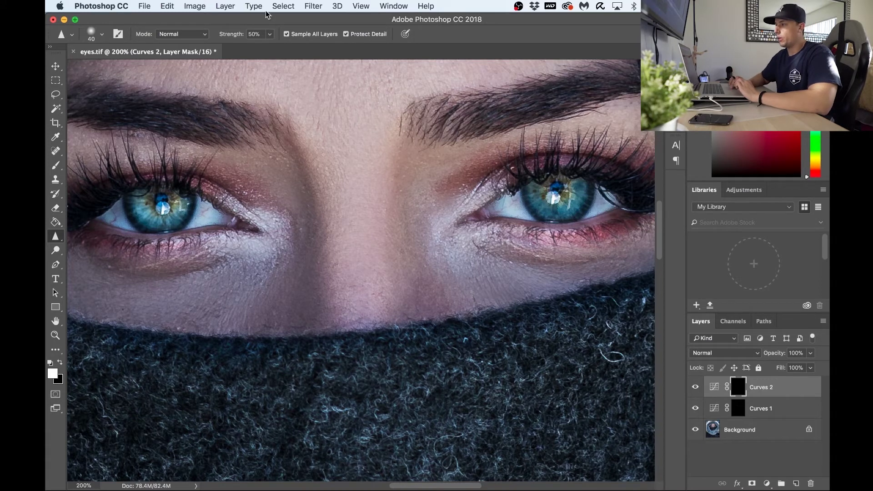
pyautogui.click(270, 34)
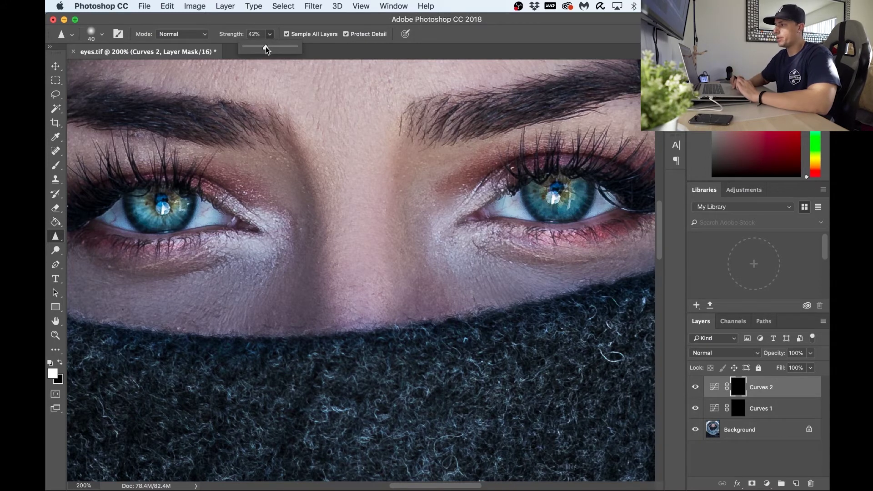
pyautogui.moveTo(266, 47); pyautogui.dragTo(261, 48)
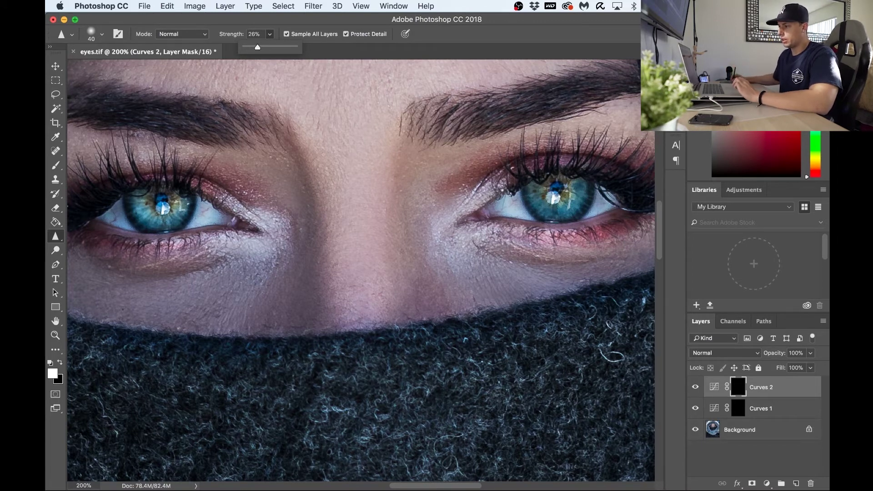
pyautogui.click(159, 200)
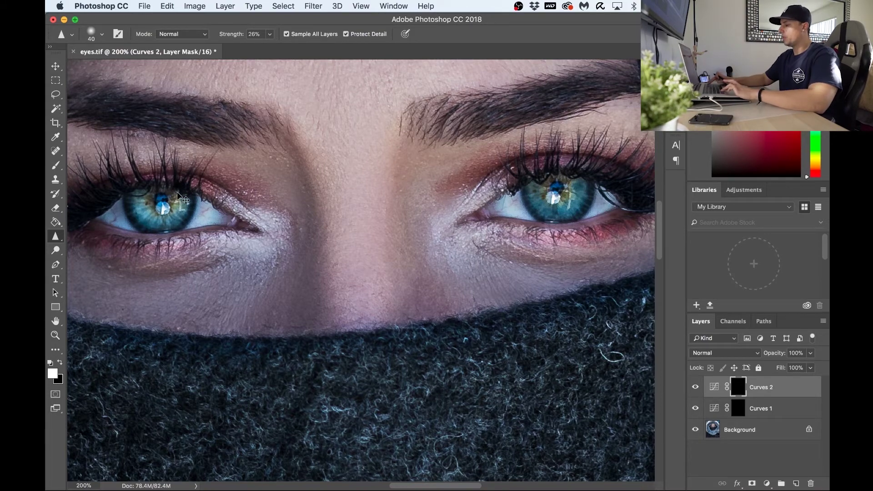
pyautogui.press('super+minus')
pyautogui.press('super+minus')
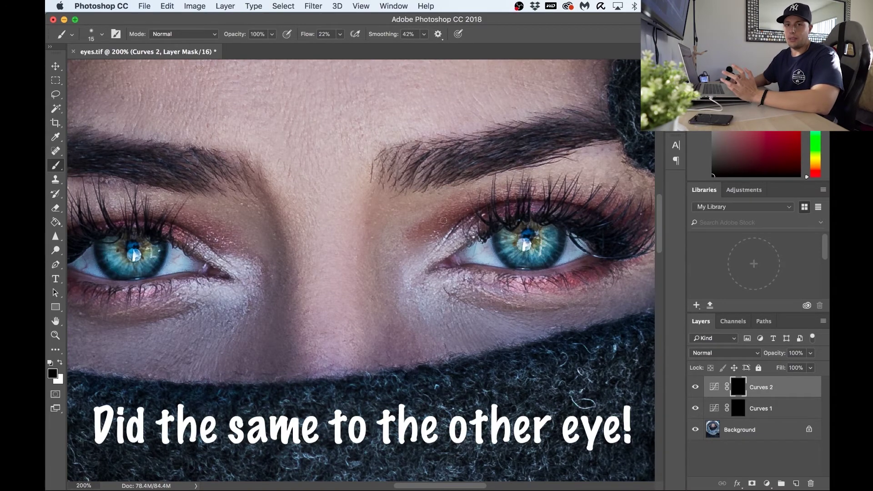
# Step: Sharpen the eyebrow on the image's left with the Sharpen Tool at 26% strength, and reduce the tool's brush size to 10
pyautogui.hscroll(-3, 443, 220)
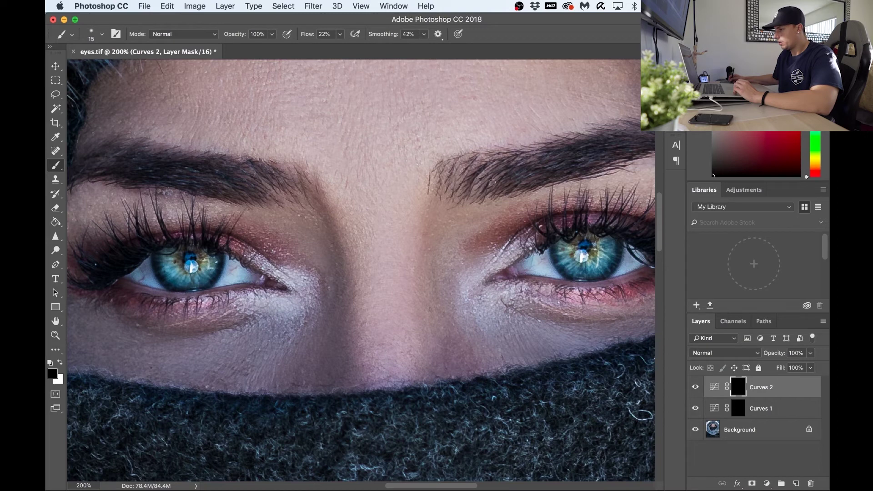
pyautogui.click(60, 362)
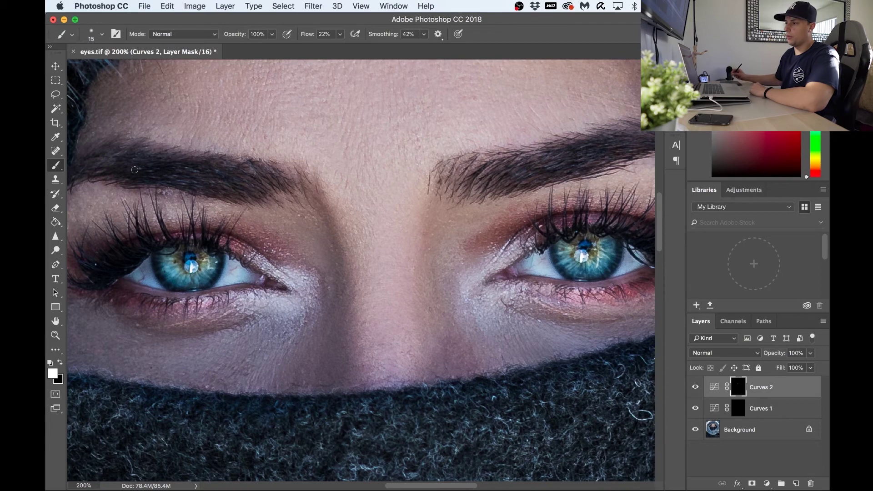
pyautogui.click(56, 236)
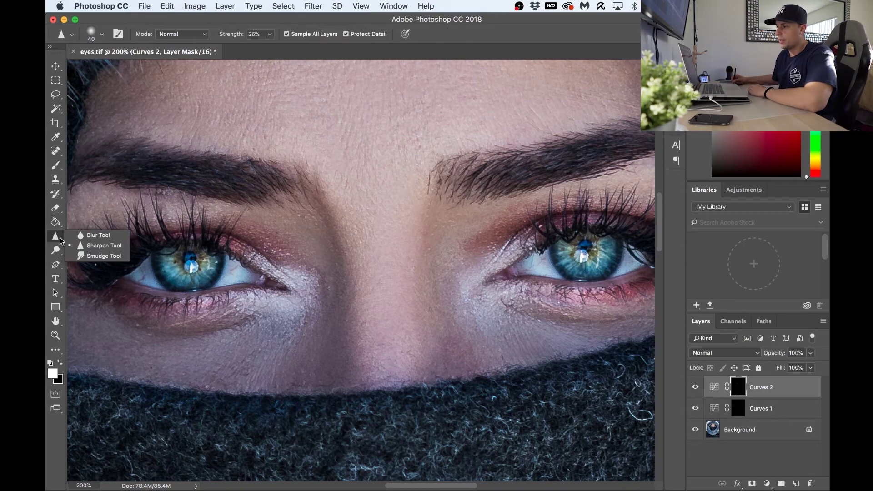
pyautogui.click(97, 246)
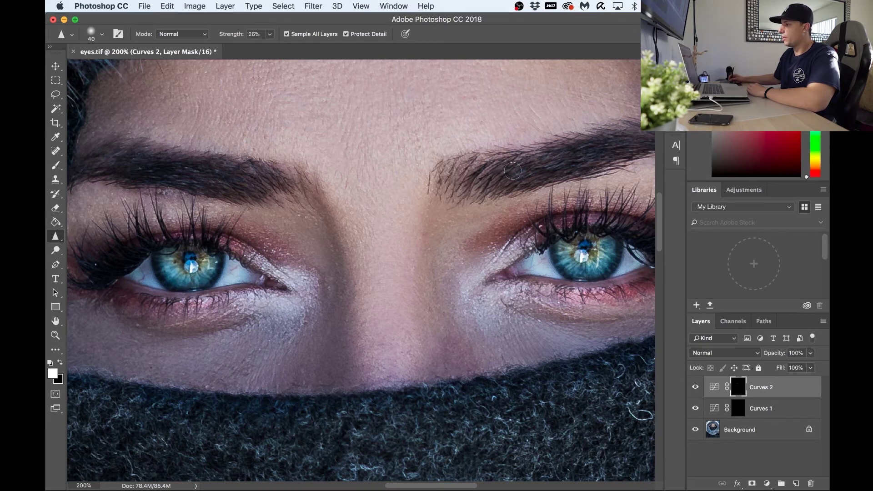
pyautogui.moveTo(188, 178)
pyautogui.mouseDown()
pyautogui.moveTo(163, 170)
pyautogui.moveTo(250, 178)
pyautogui.moveTo(125, 165)
pyautogui.moveTo(252, 181)
pyautogui.moveTo(127, 172)
pyautogui.mouseUp()
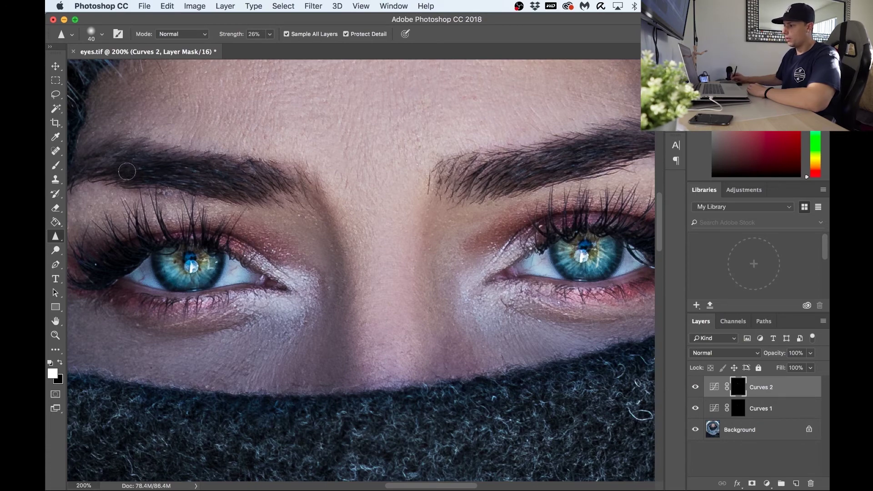
pyautogui.press('[')
pyautogui.press('[')
pyautogui.press('[')
pyautogui.press('[')
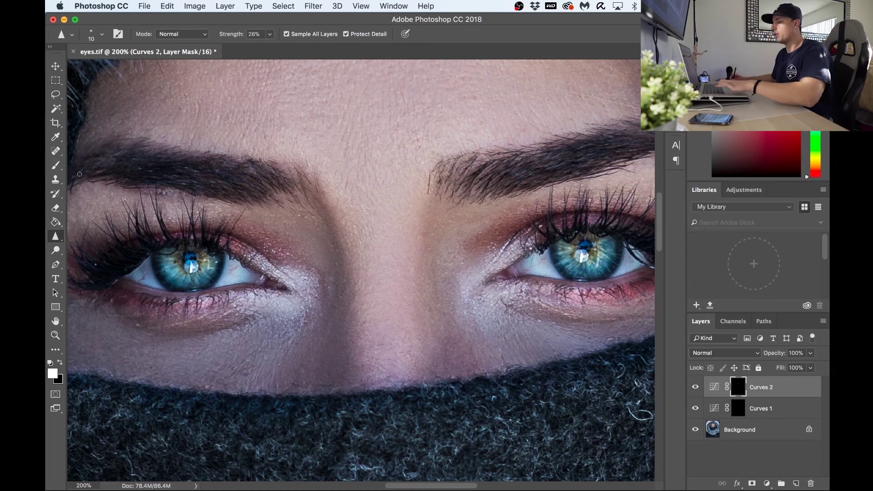
pyautogui.press('b')
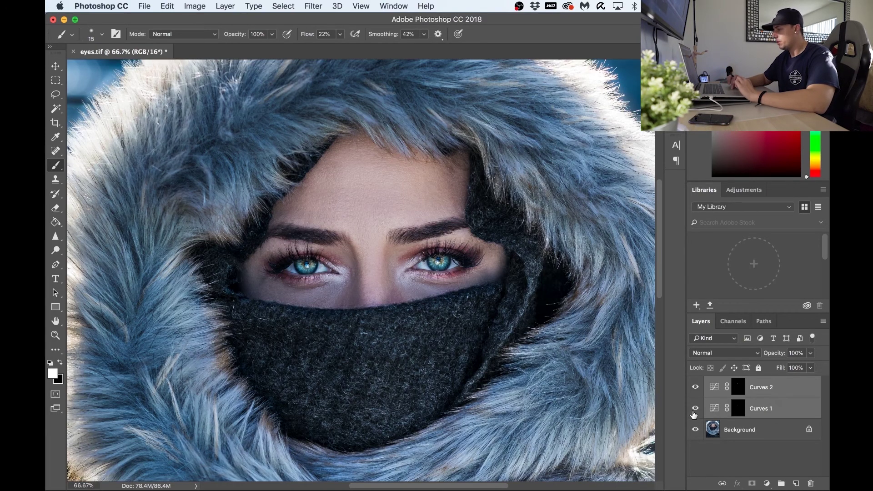
# Step: Compare the eyes with the Curves 2 layer hidden and shown, at 66.7% and 100% zoom
pyautogui.click(696, 388)
pyautogui.click(696, 387)
pyautogui.click(696, 387)
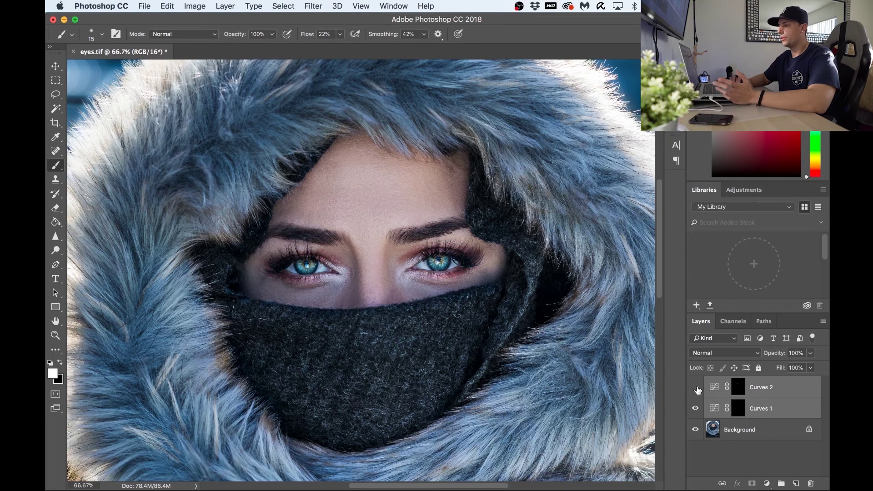
pyautogui.click(696, 387)
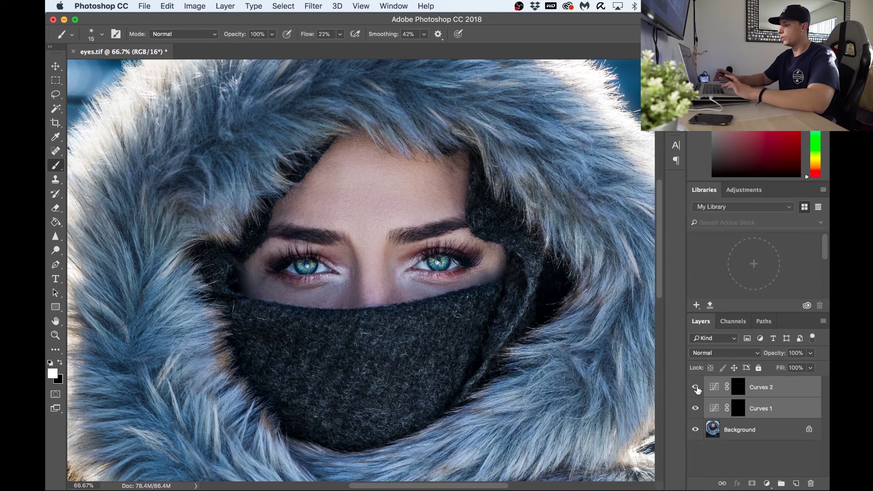
pyautogui.press('super+plus')
pyautogui.click(697, 388)
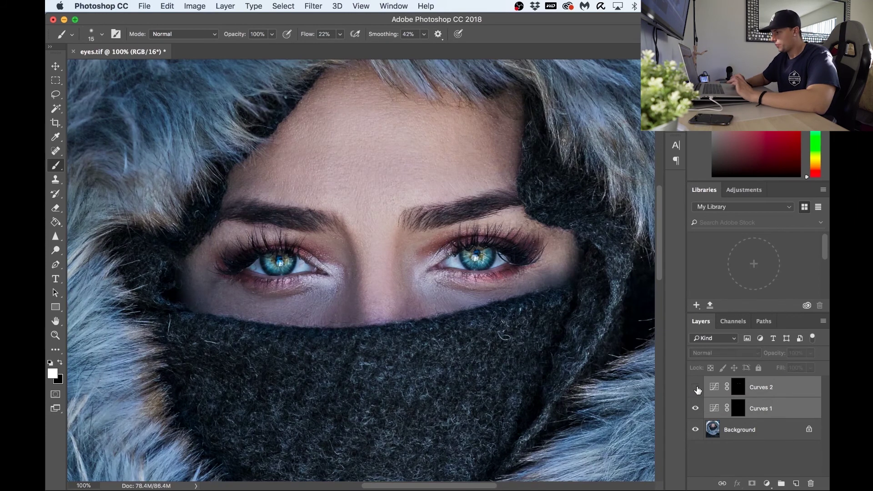
pyautogui.click(697, 387)
pyautogui.click(697, 387)
pyautogui.click(696, 388)
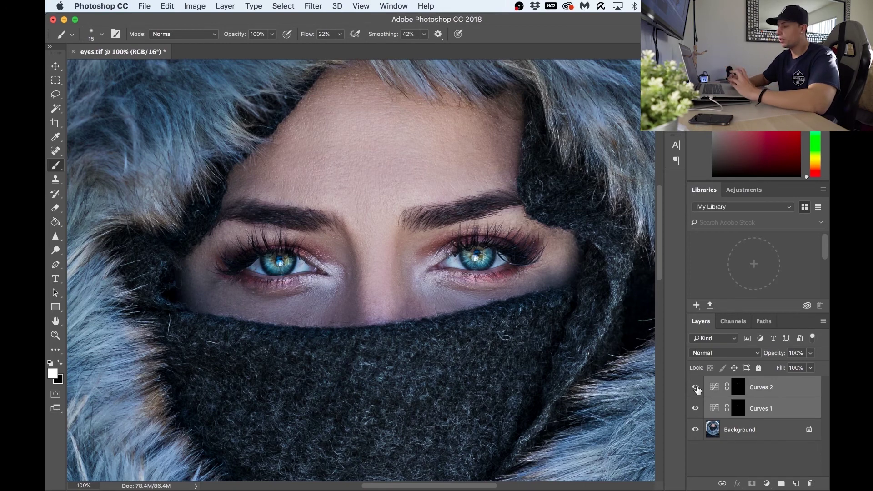
# Step: Compare the eyes with Curves 1 hidden and shown while Curves 2 is hidden, and turn both layers back on
pyautogui.click(696, 388)
pyautogui.click(696, 409)
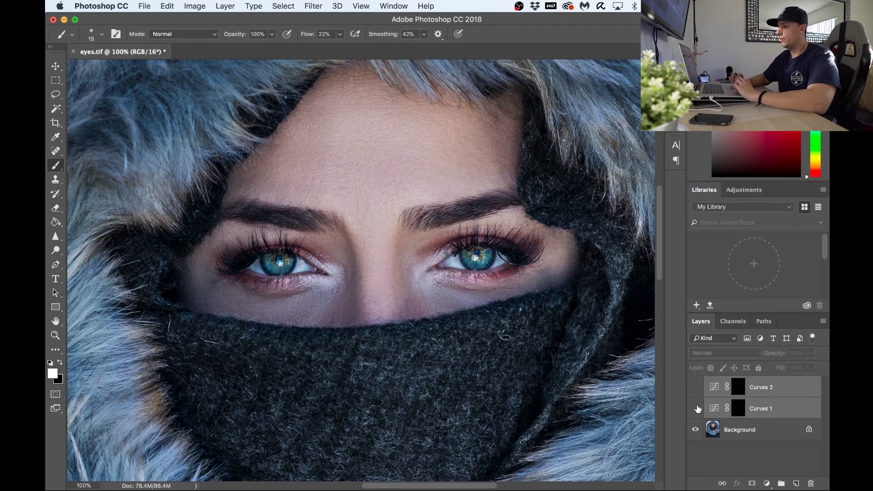
pyautogui.click(696, 408)
pyautogui.click(696, 408)
pyautogui.click(696, 408)
pyautogui.click(696, 408)
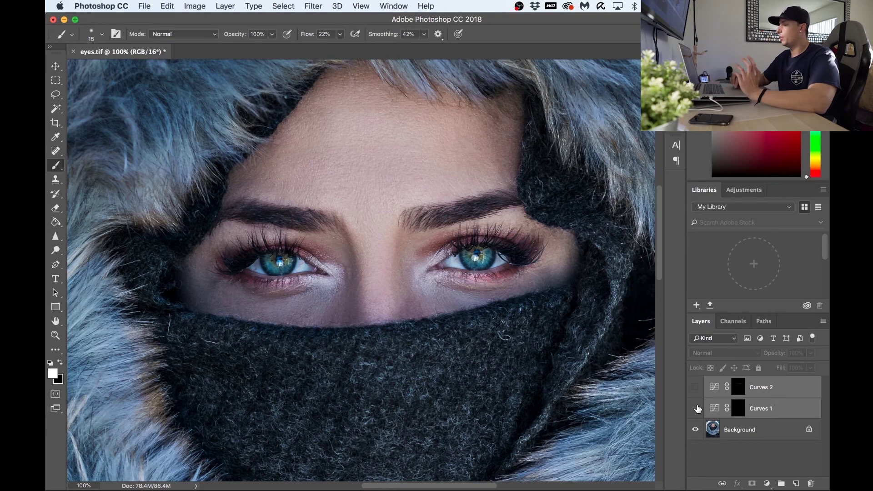
pyautogui.click(696, 409)
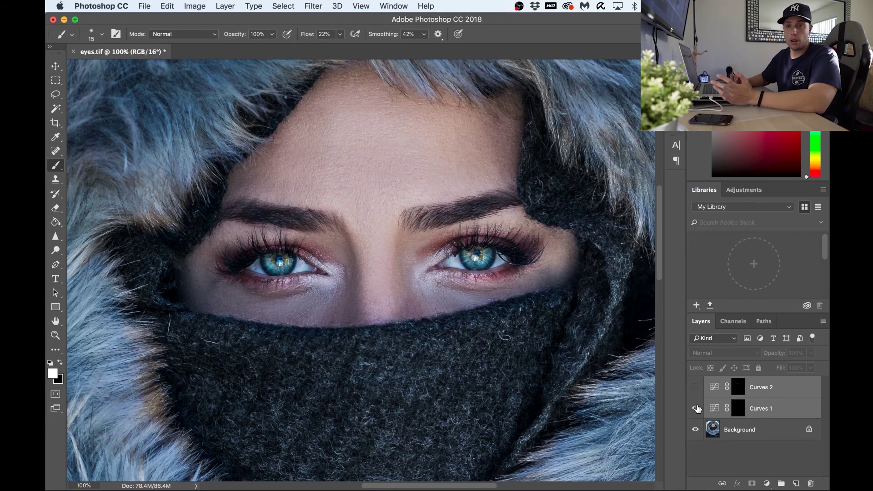
pyautogui.click(695, 387)
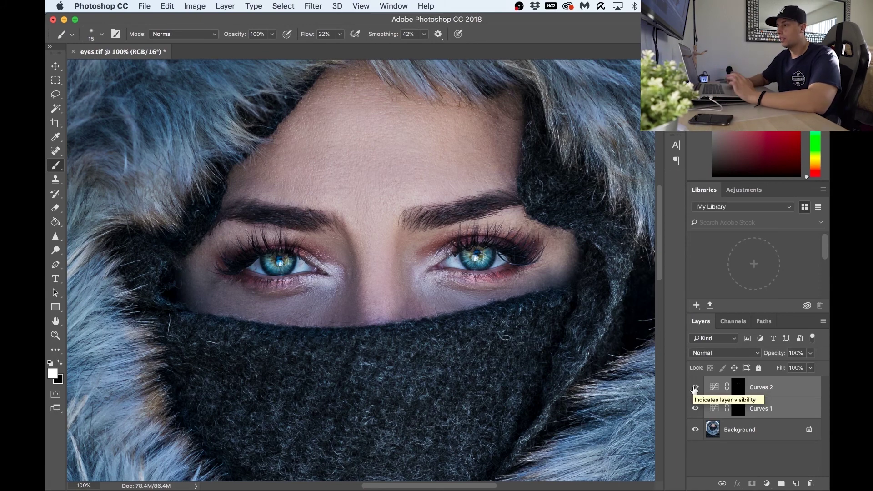
# Step: Save the edited image and switch to Adobe Lightroom Classic CC
pyautogui.click(145, 8)
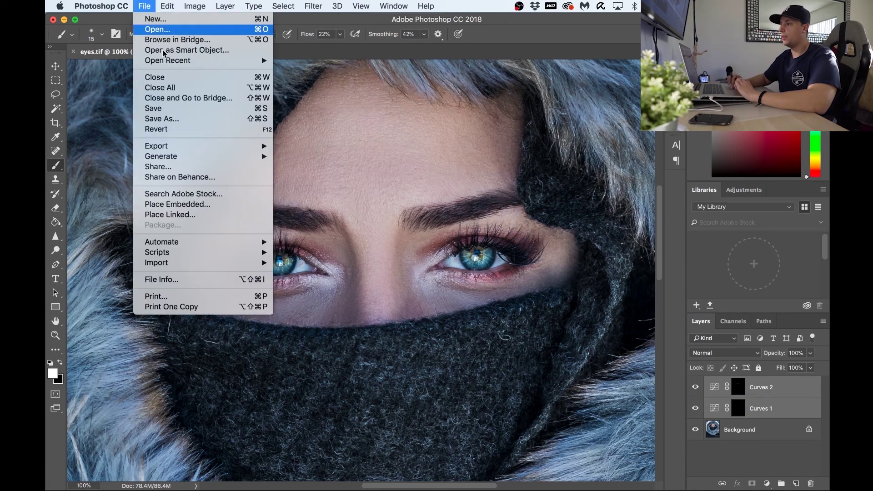
pyautogui.click(189, 108)
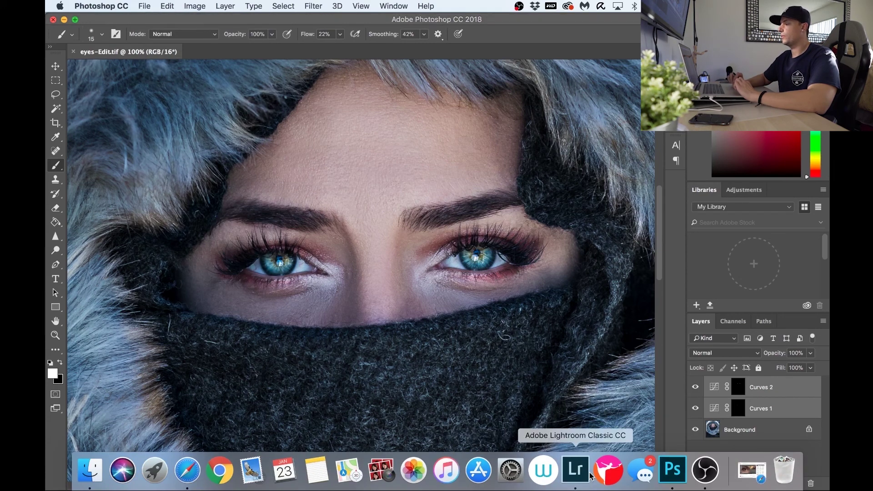
pyautogui.click(575, 470)
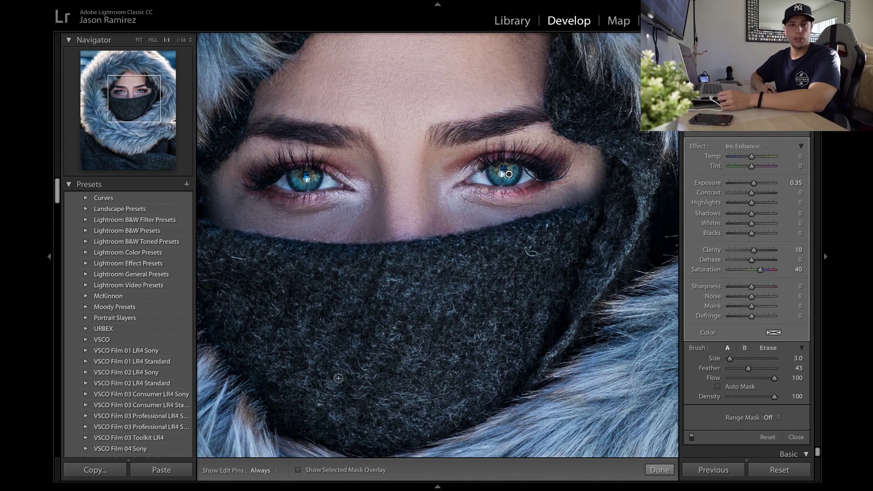